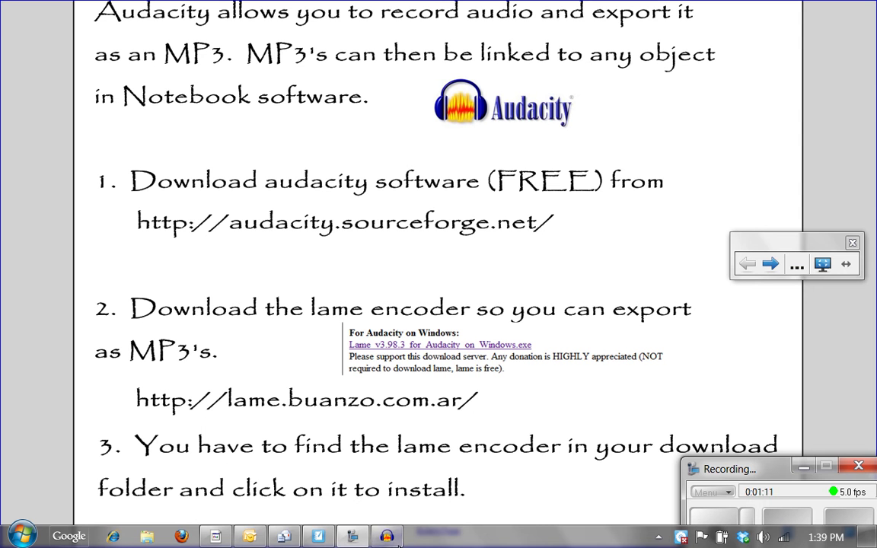
click(390, 538)
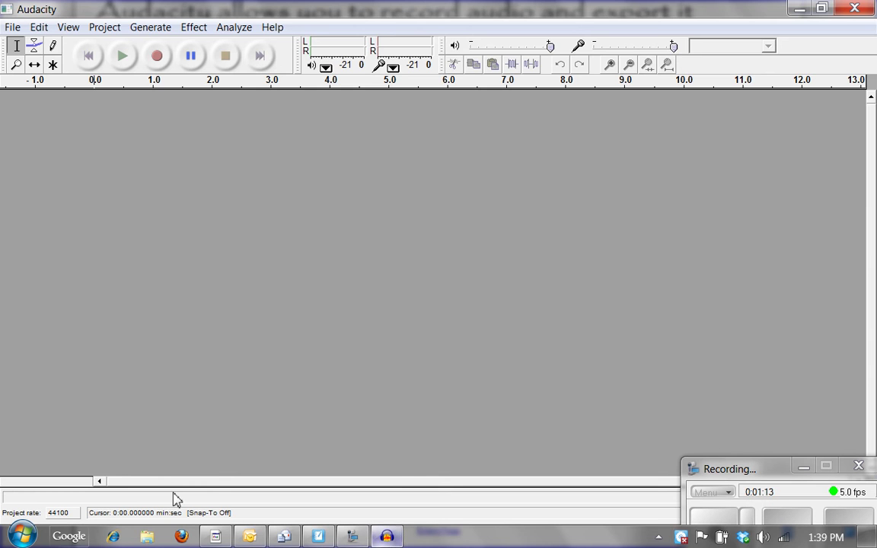
click(22, 534)
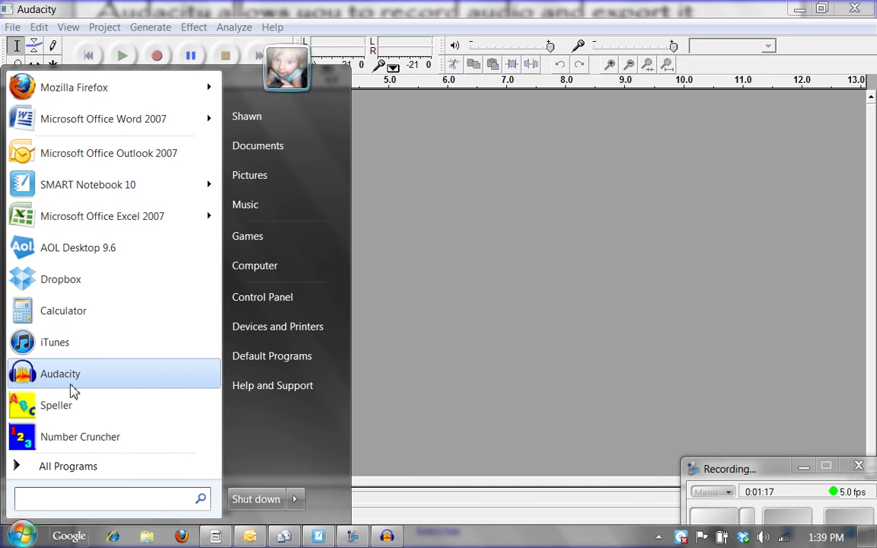
click(75, 468)
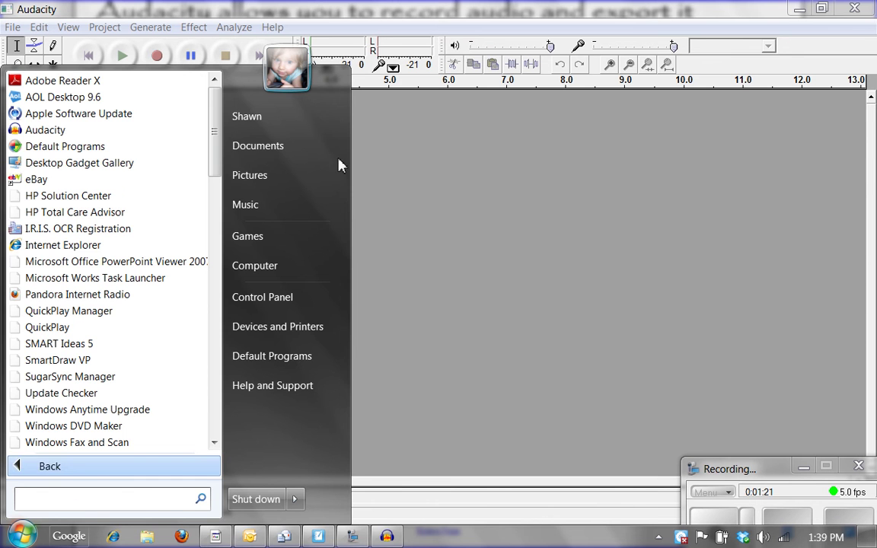
click(468, 17)
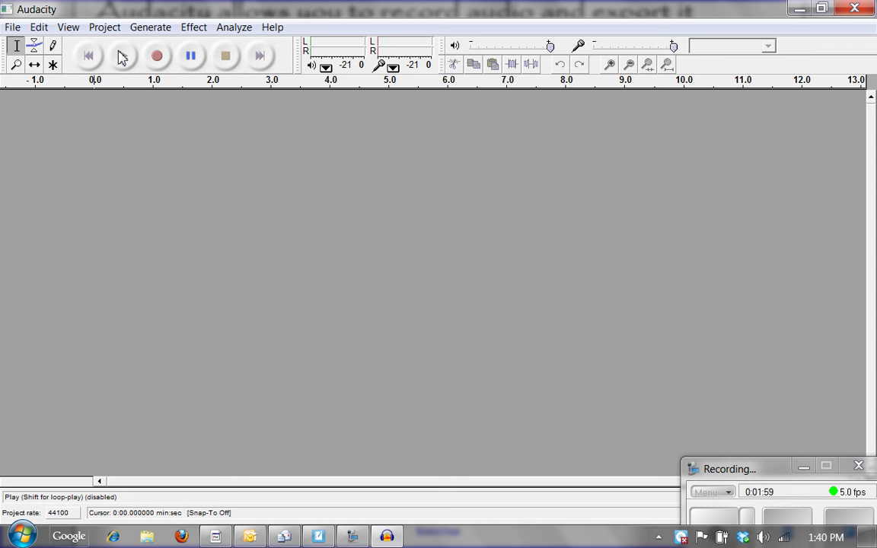
Record a voice clip of about four seconds onto a new Audacity track
click(157, 63)
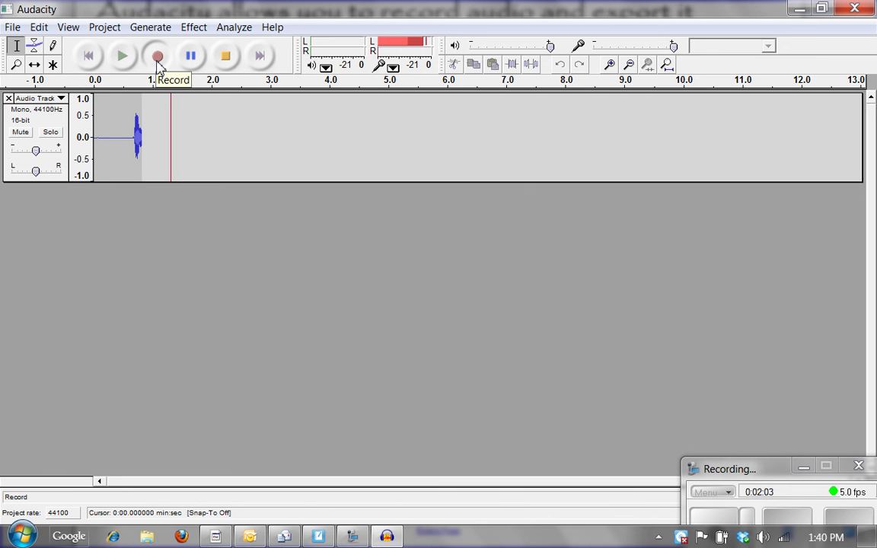
click(220, 61)
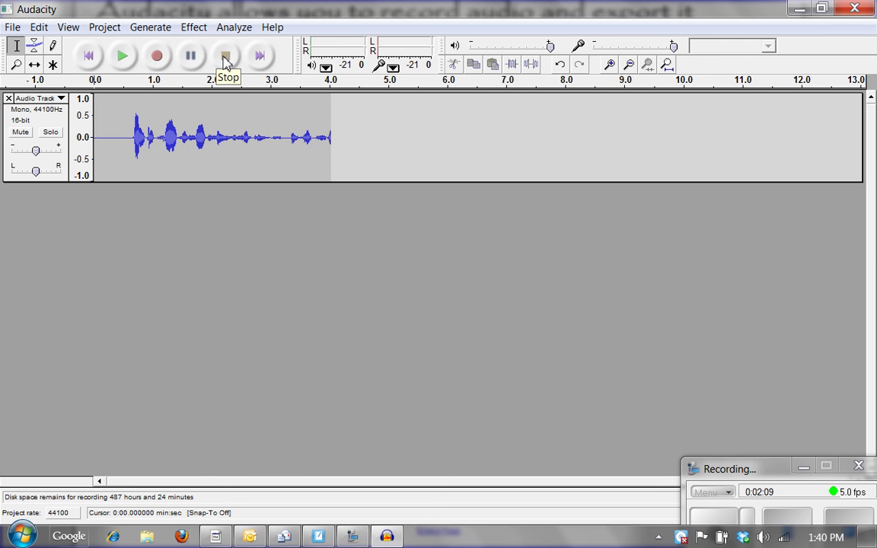
click(15, 32)
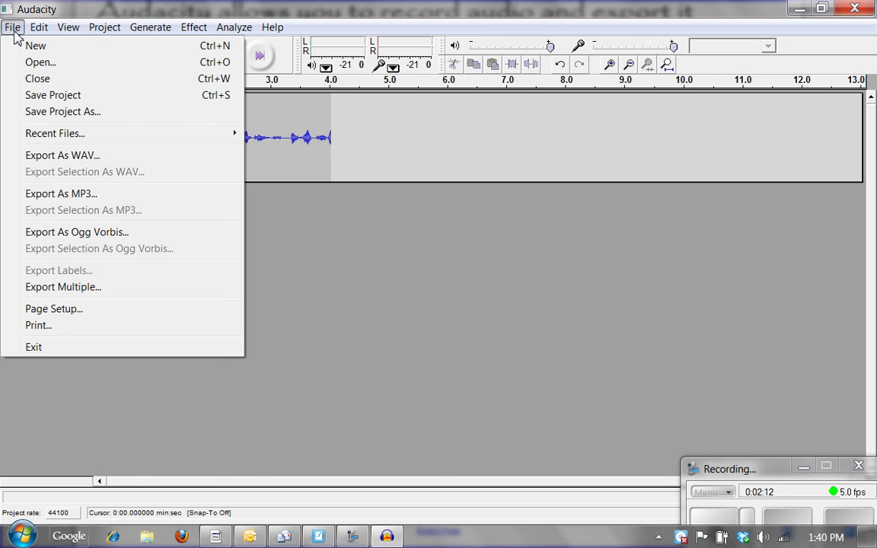
Export the recording as an MP3 named 'sample' to the Desktop
click(41, 199)
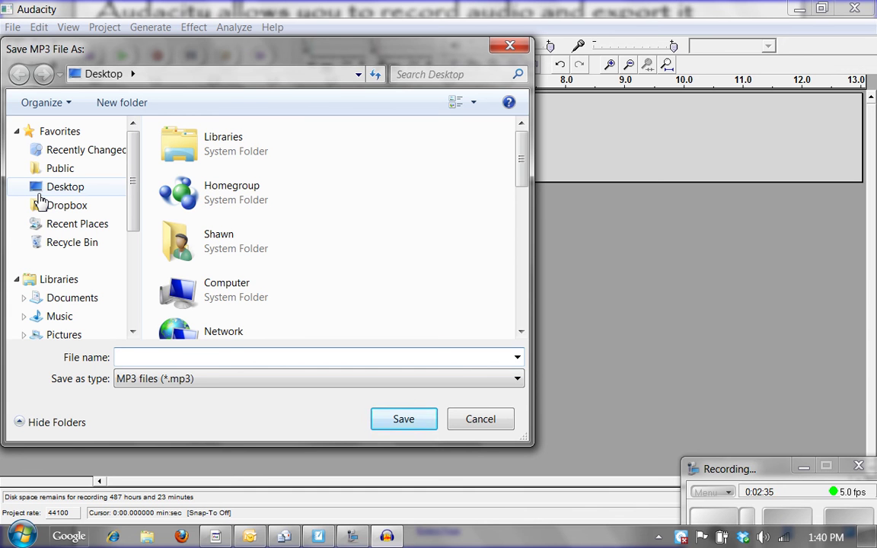
click(53, 190)
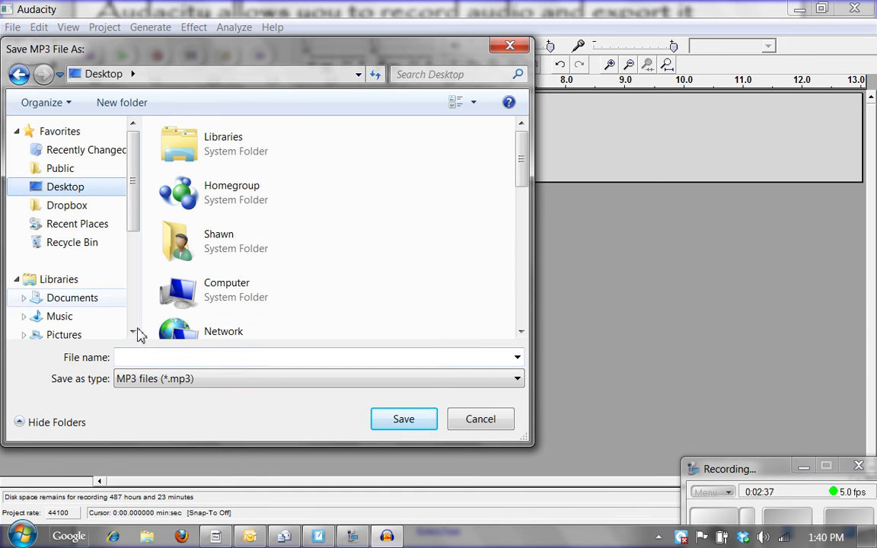
click(141, 357)
text(sa)
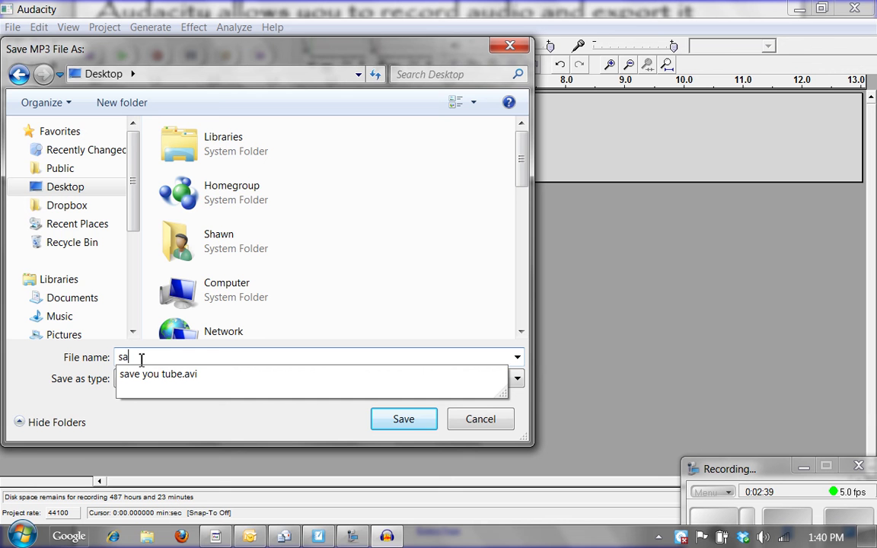
text(mple)
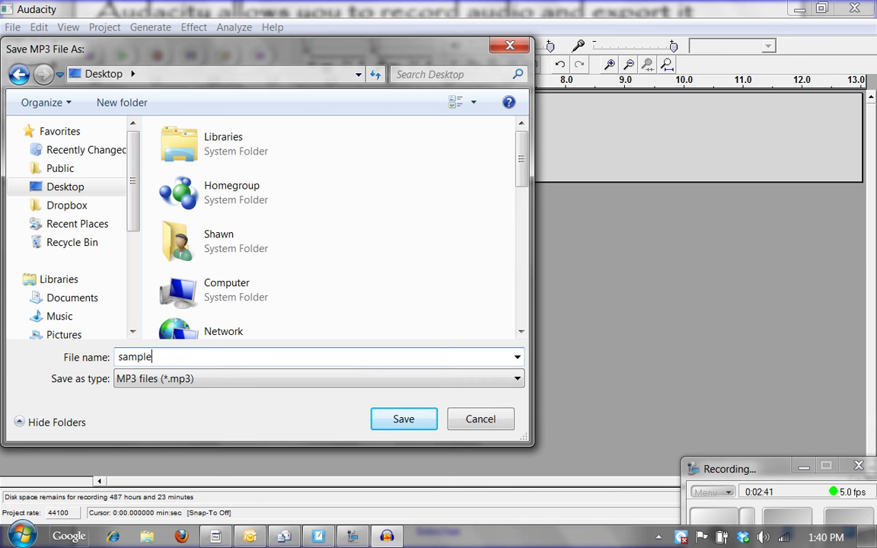
click(392, 420)
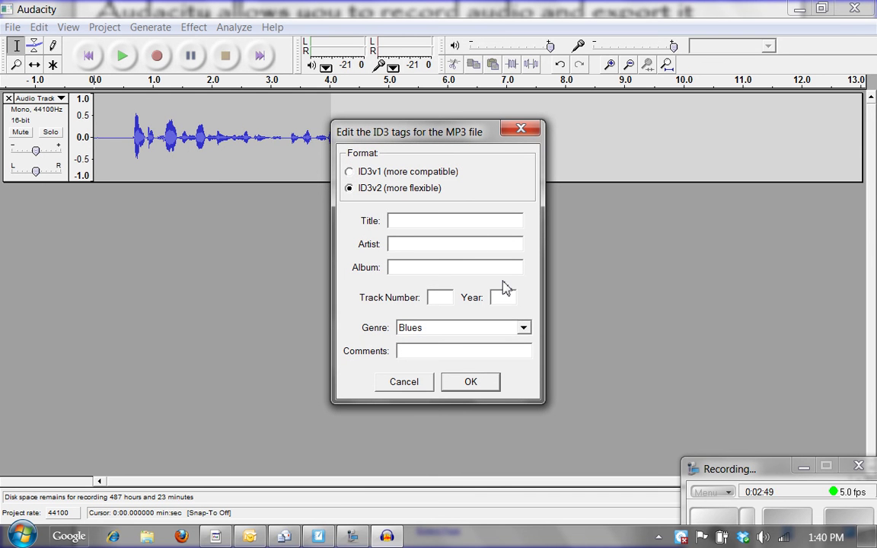
Accept the empty ID3 tags to finish the export, then close Audacity without saving the project
click(471, 390)
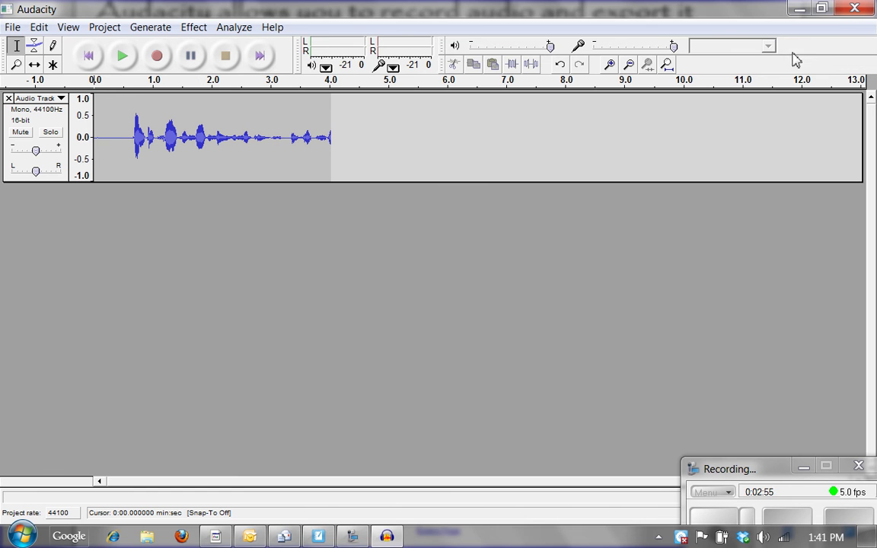
click(854, 9)
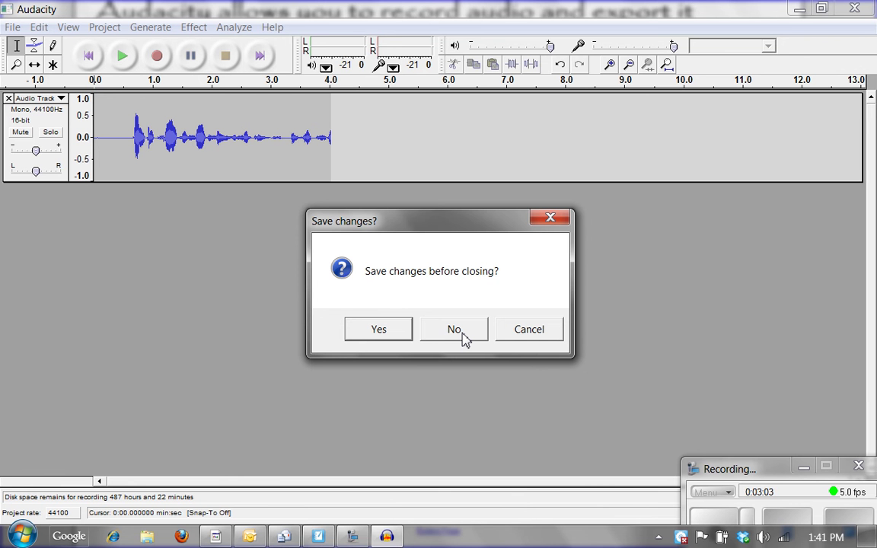
click(455, 329)
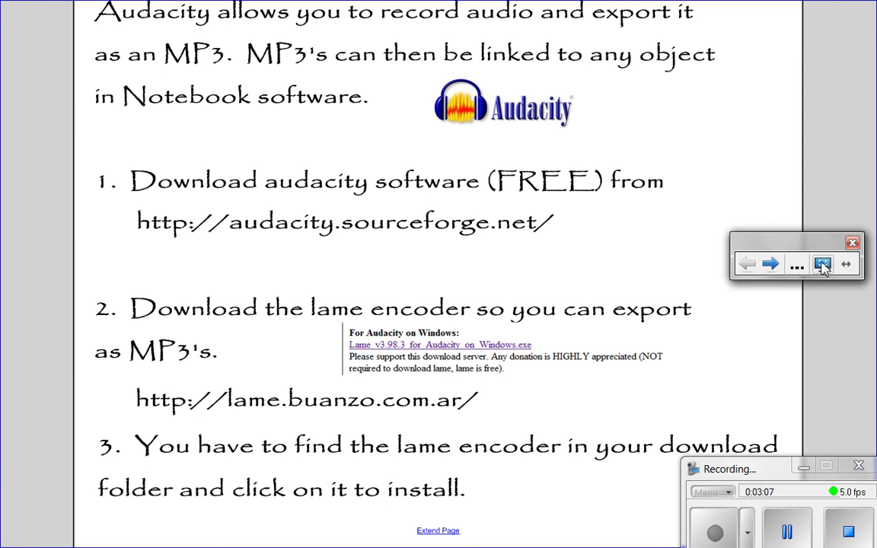
Minimize Notebook, Outlook and the message to confirm sample.mp3 is on the desktop, then restore Notebook
click(823, 263)
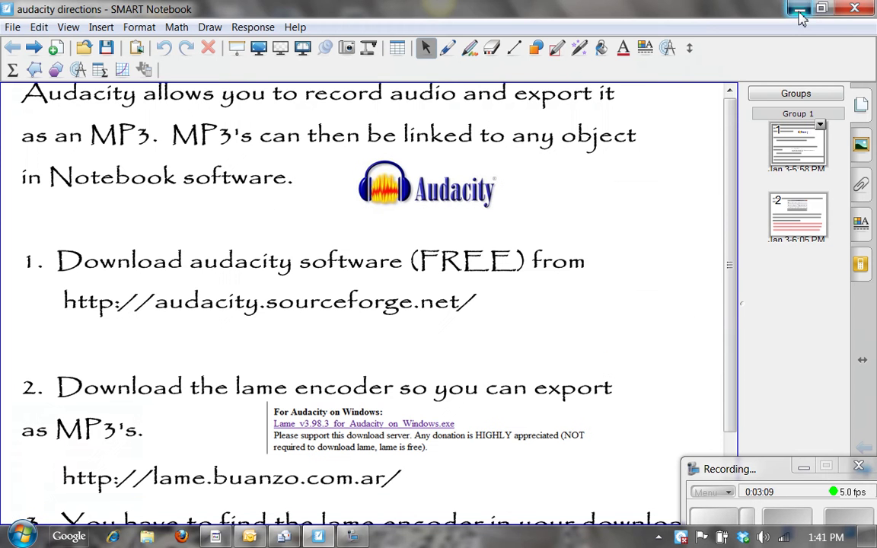
click(799, 9)
click(800, 9)
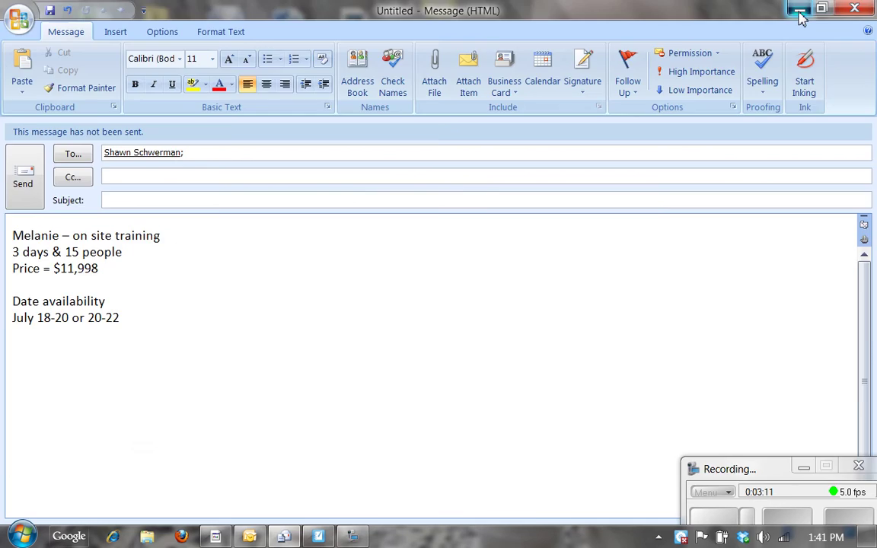
click(800, 11)
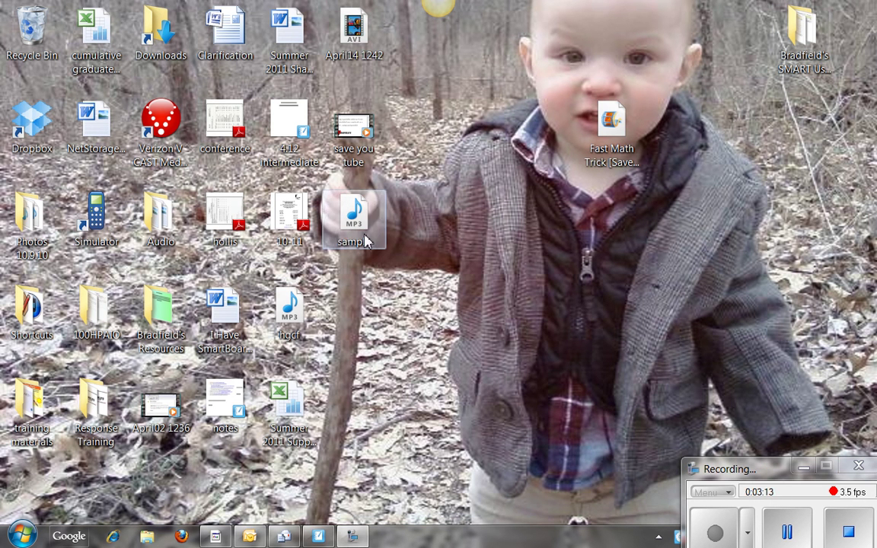
drag(355, 217, 423, 225)
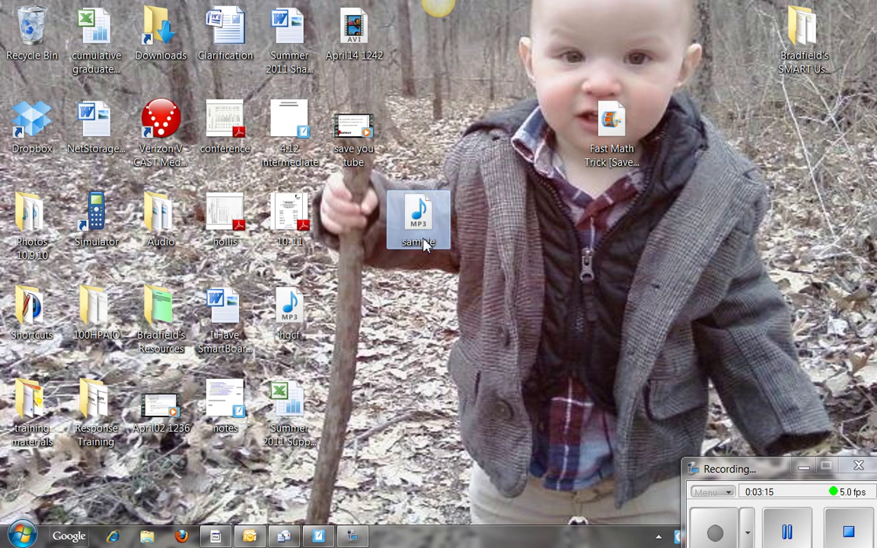
click(319, 537)
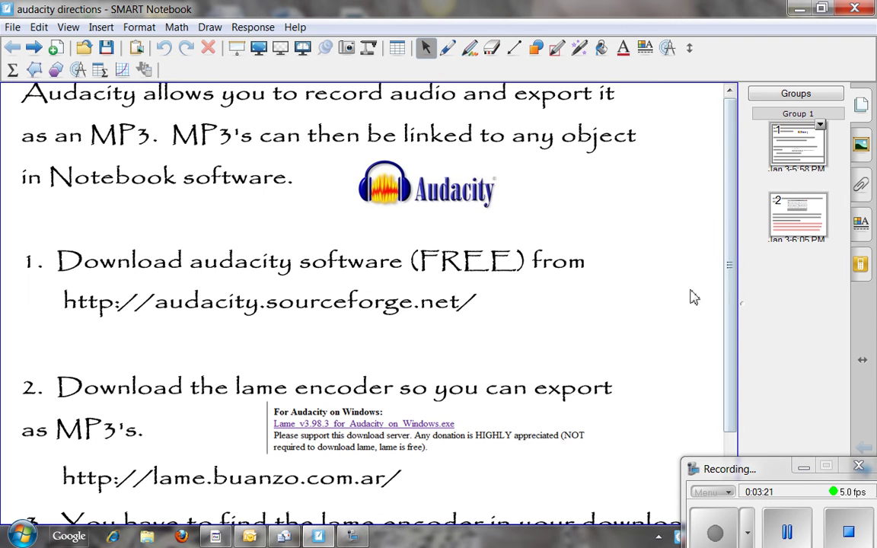
Add a new page 2 and place the gallery's Balance Scales picture near its top centre
click(53, 46)
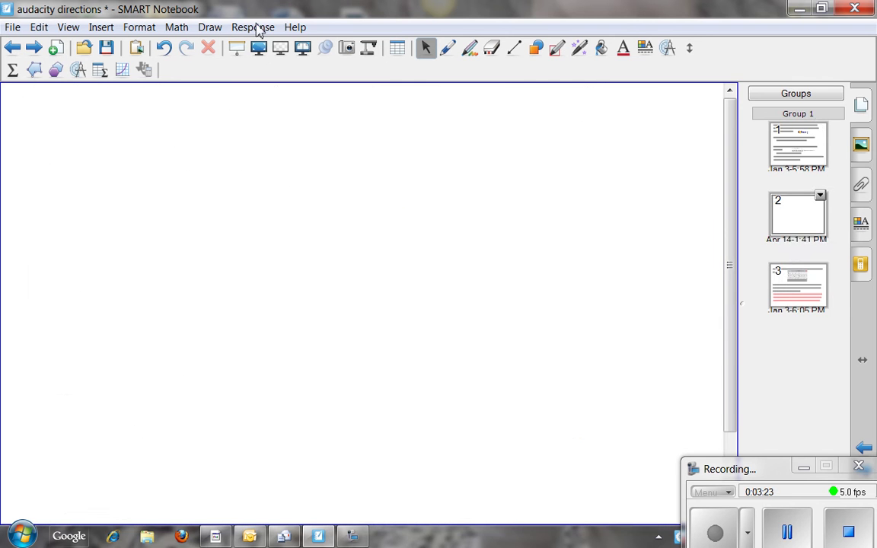
click(862, 145)
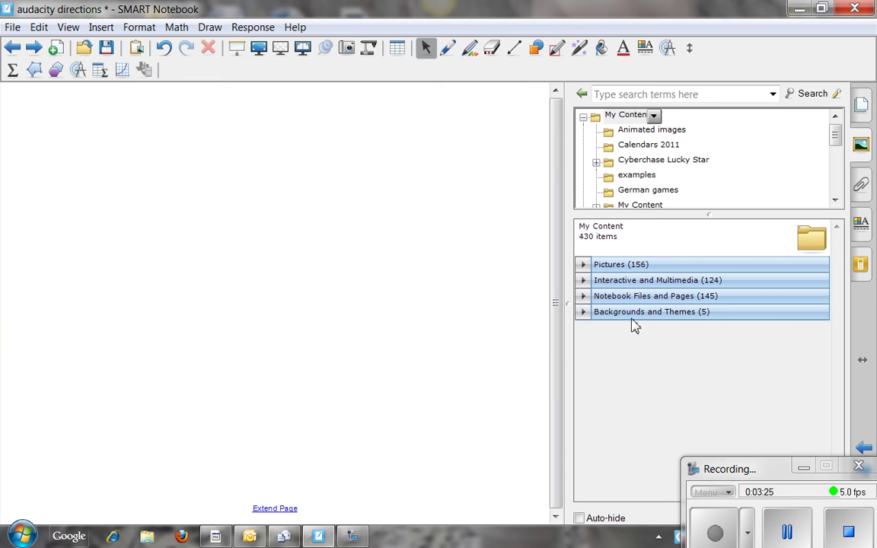
click(607, 267)
drag(611, 304, 265, 287)
click(862, 106)
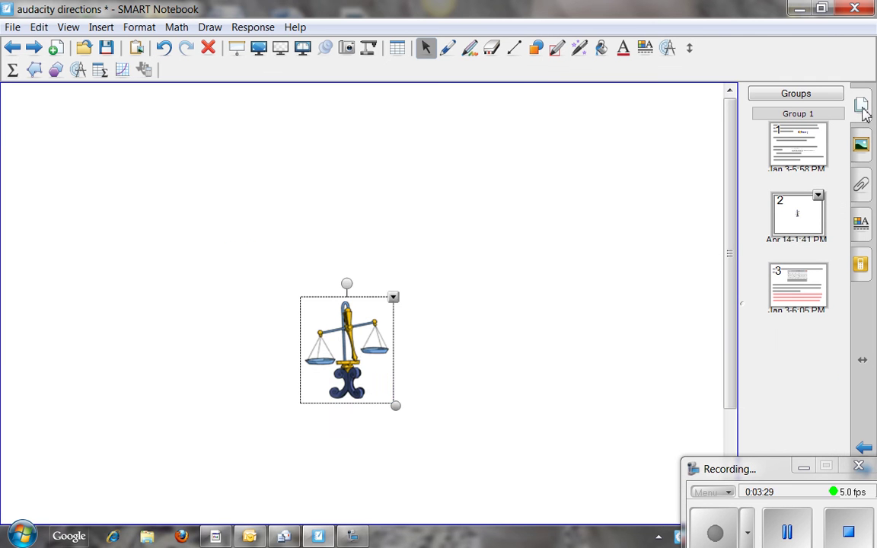
drag(367, 357, 371, 226)
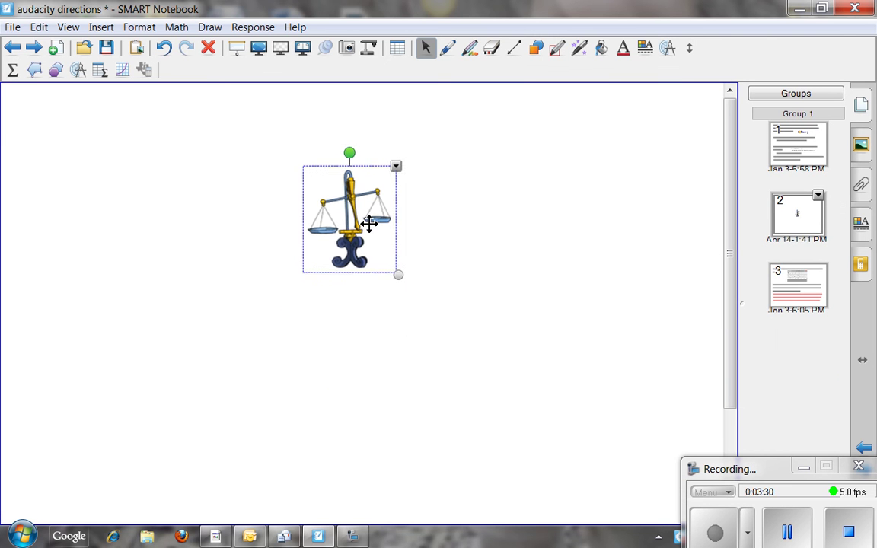
click(395, 167)
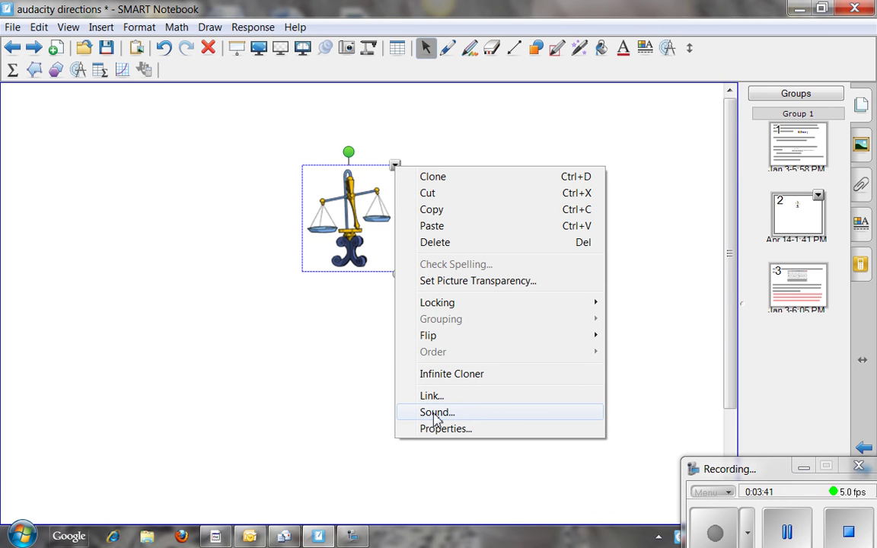
Attach sample.mp3 from the Desktop as the scales picture's sound, launched from a corner icon
click(437, 414)
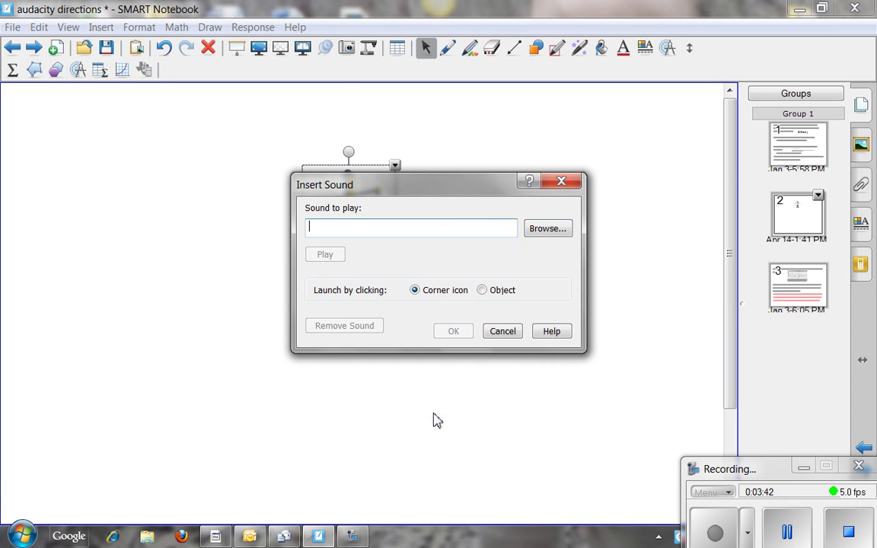
click(536, 230)
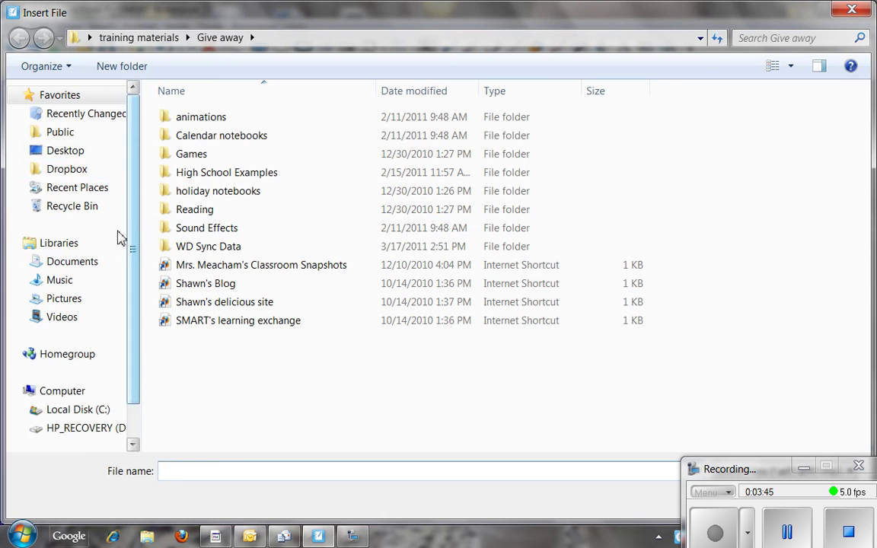
click(72, 156)
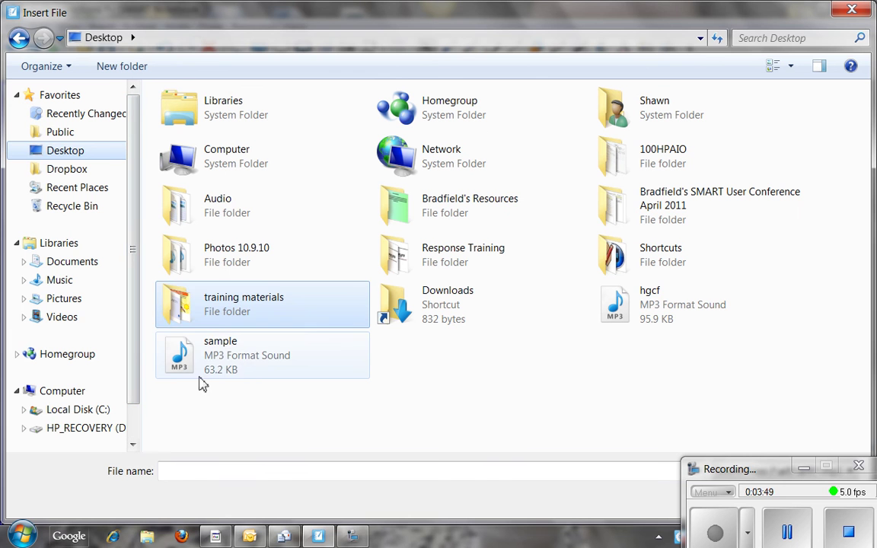
click(236, 369)
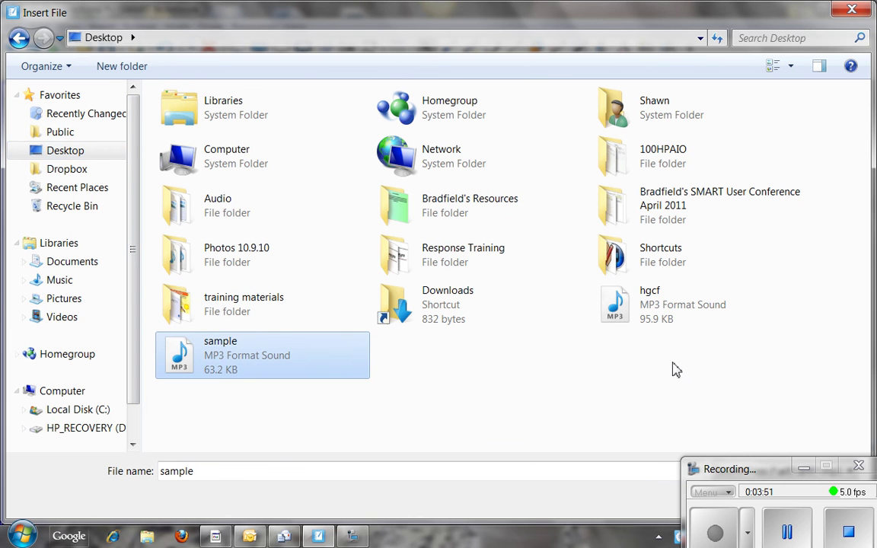
drag(742, 471, 712, 516)
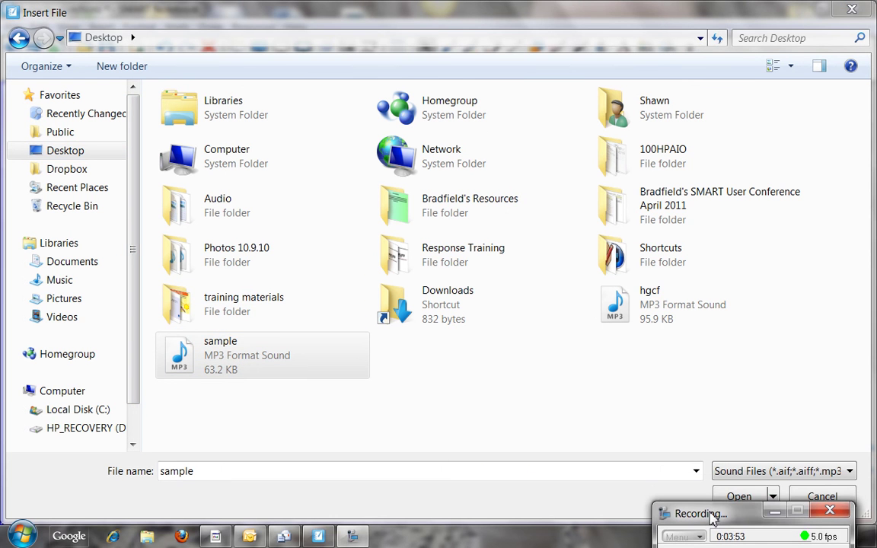
click(735, 496)
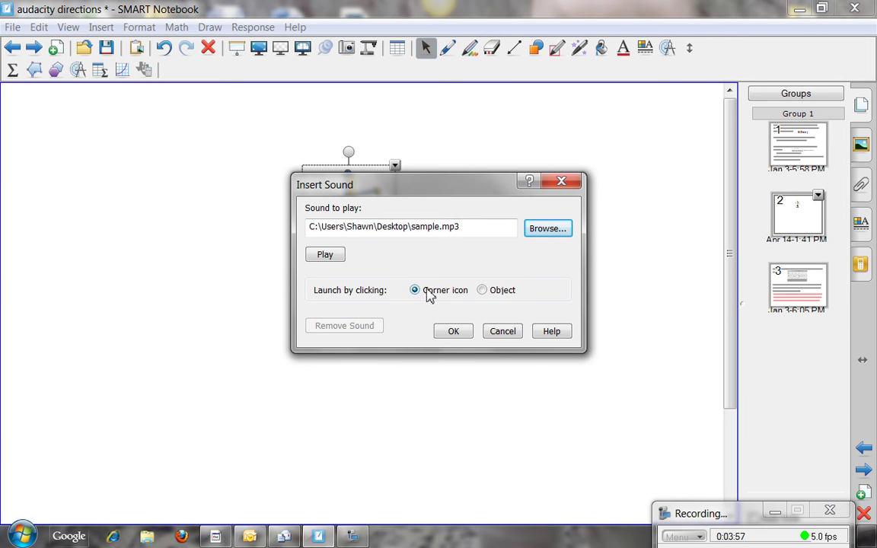
click(452, 333)
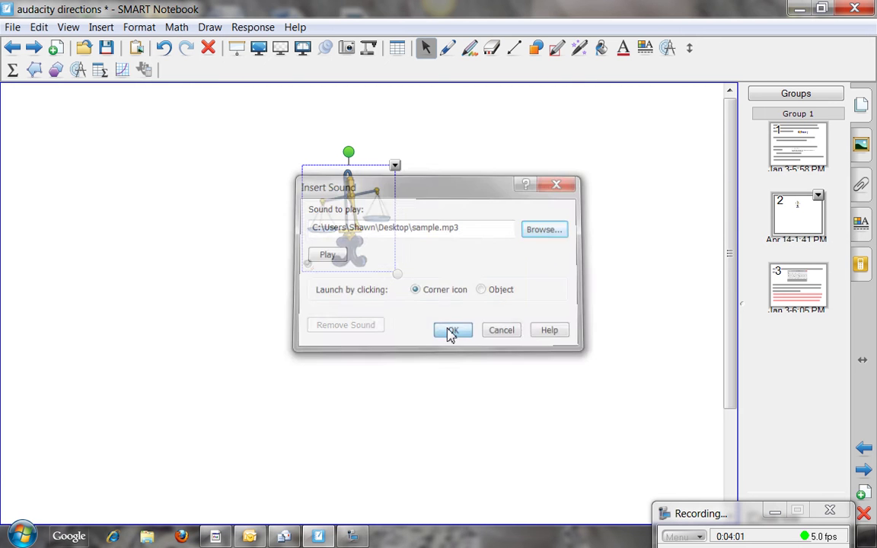
Set the picture's sound to launch by clicking the object, then click the scales to test playback
click(394, 166)
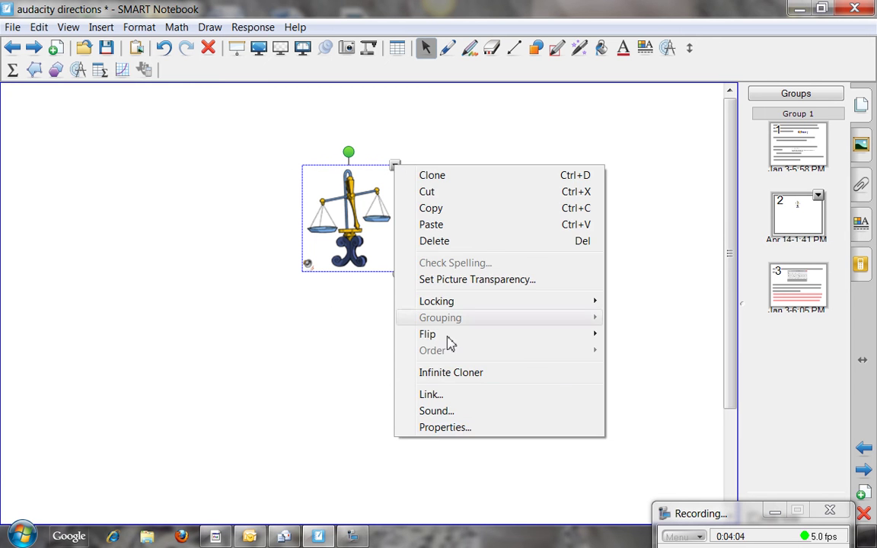
click(455, 412)
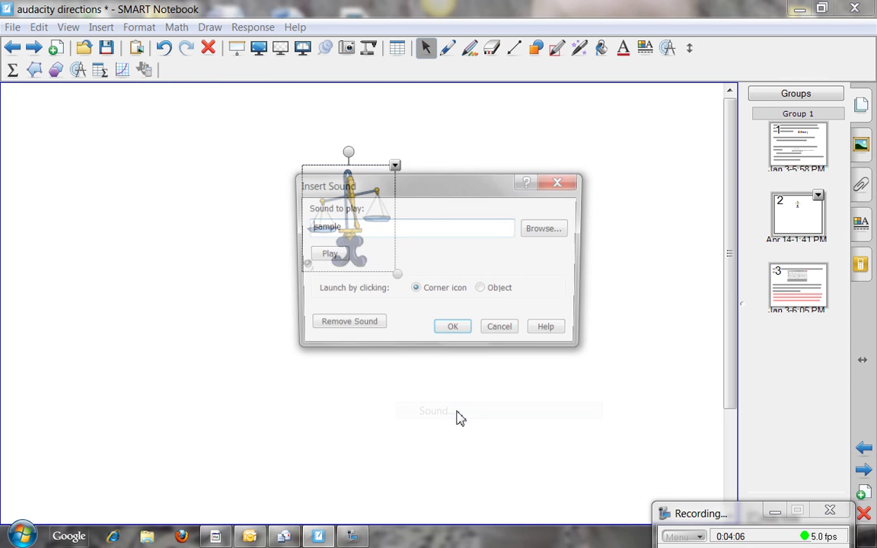
click(485, 293)
click(464, 335)
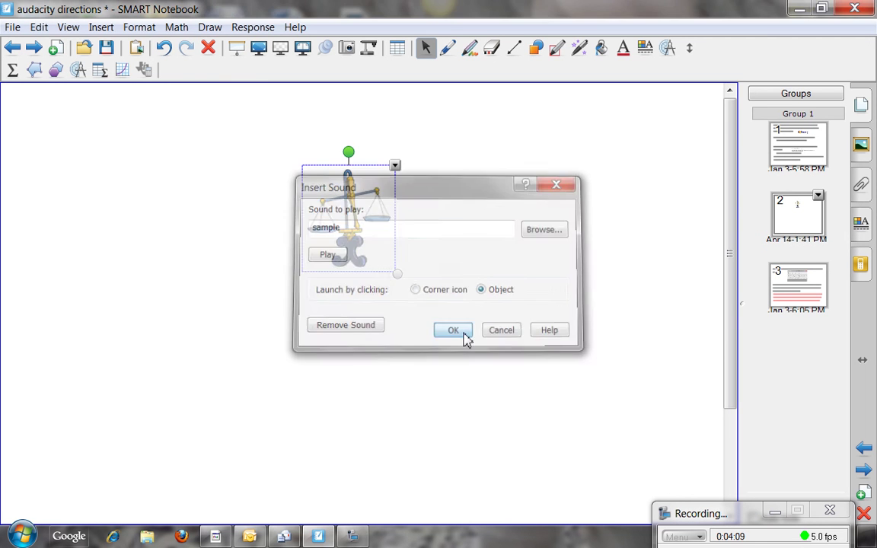
click(464, 304)
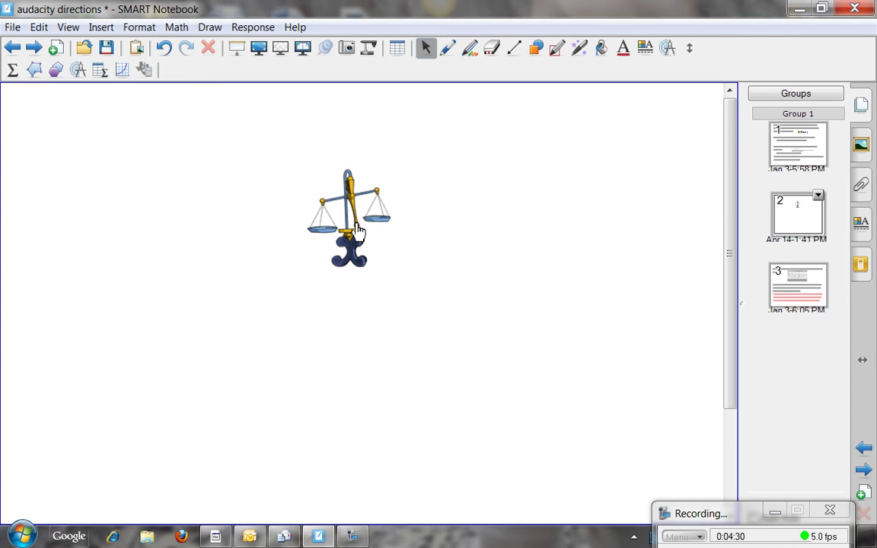
Look over page 3's recording steps, then return to page 1's Audacity and LAME encoder instructions
click(793, 280)
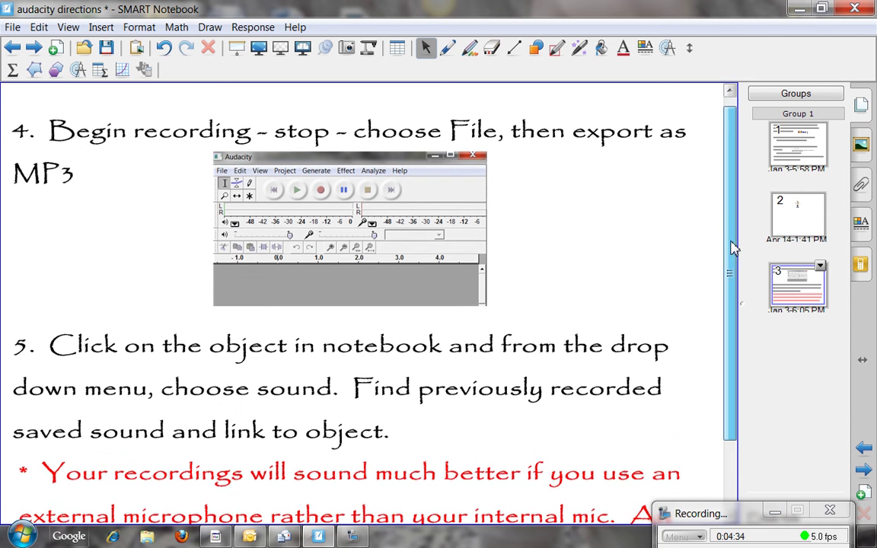
drag(734, 244, 737, 323)
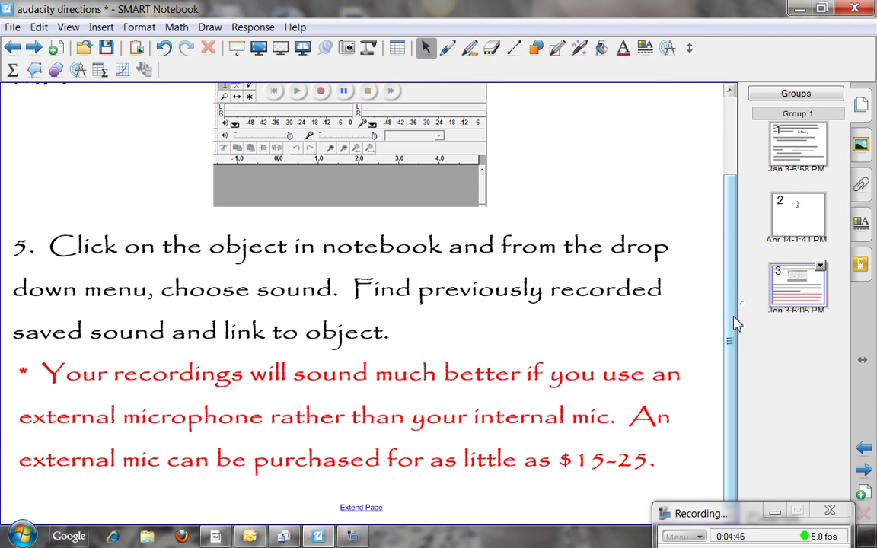
drag(737, 324, 738, 244)
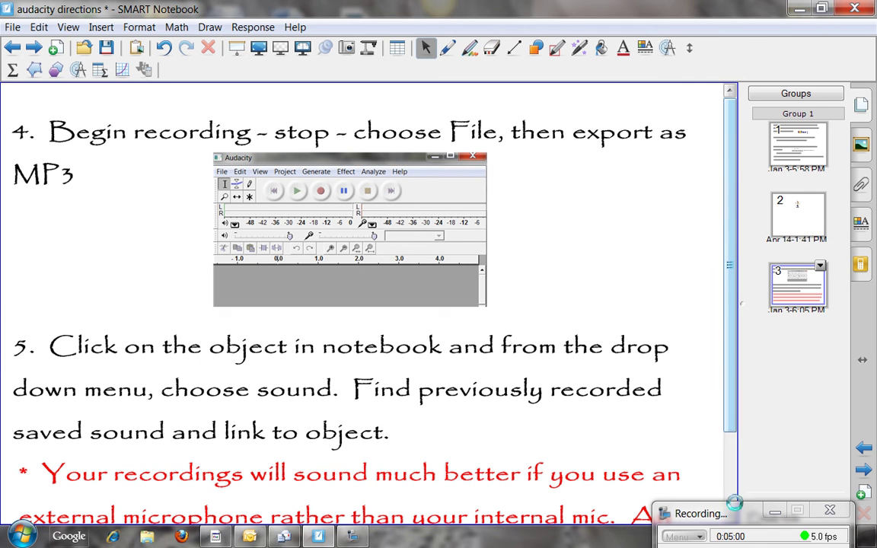
drag(733, 508, 727, 425)
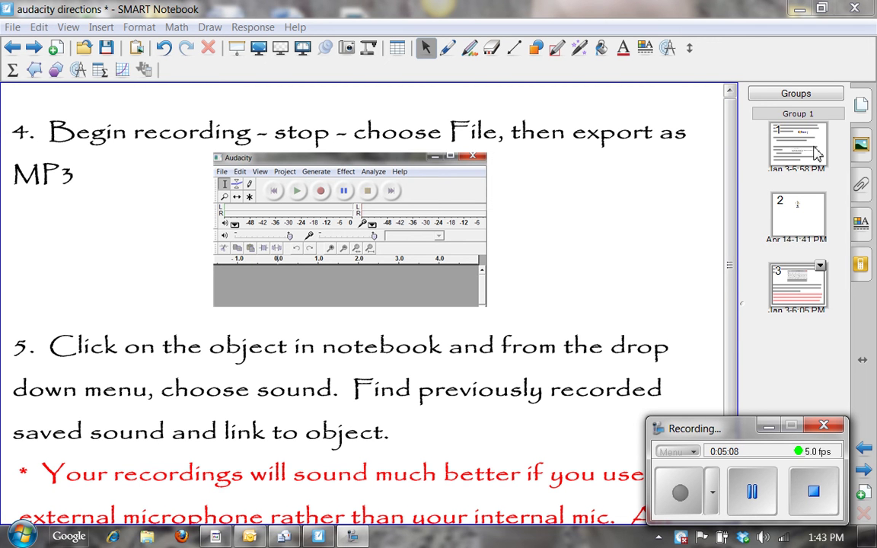
click(746, 140)
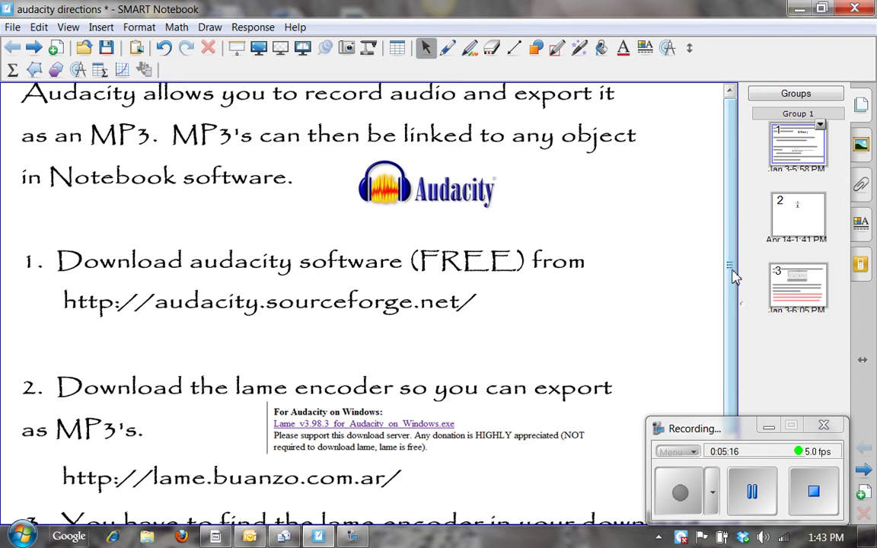
scroll(733, 278, down, 3)
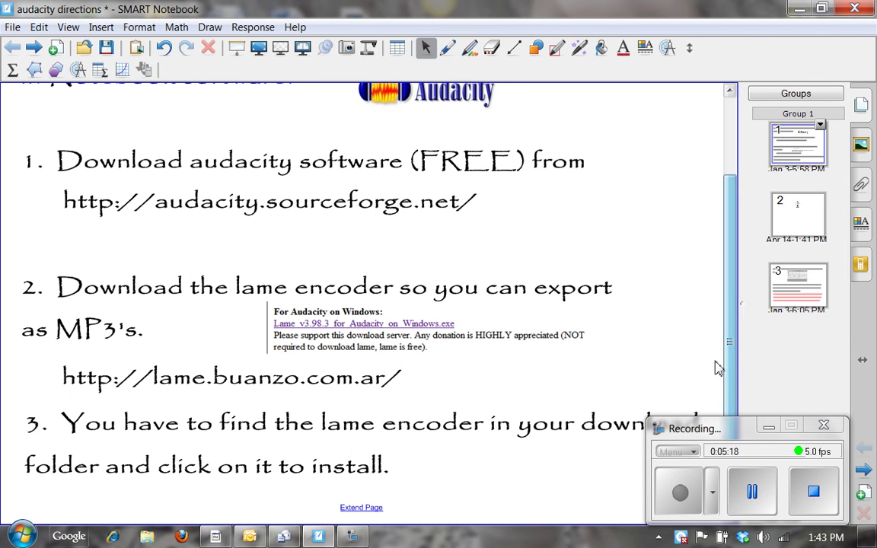